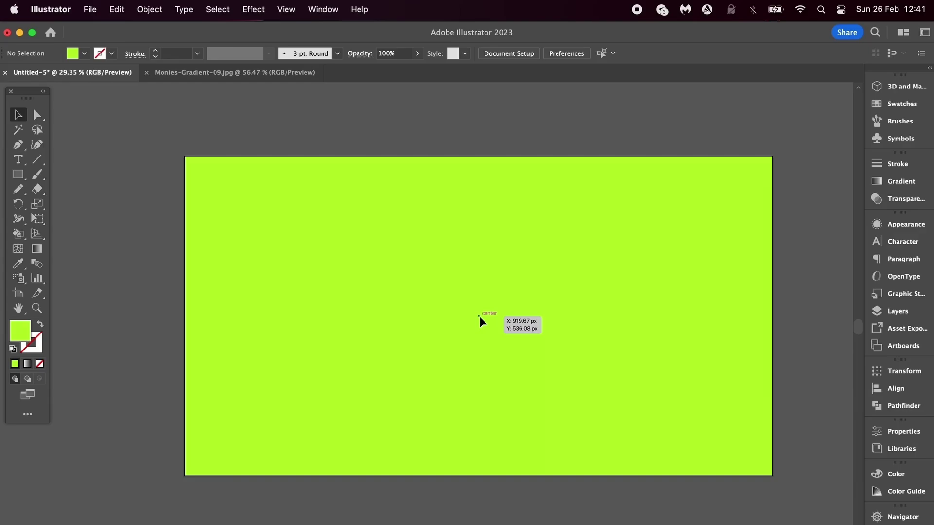
Draw a large unfilled, stroked circle outward from the artboard centre with the Ellipse tool
key("l")
key("d")
key("slash")
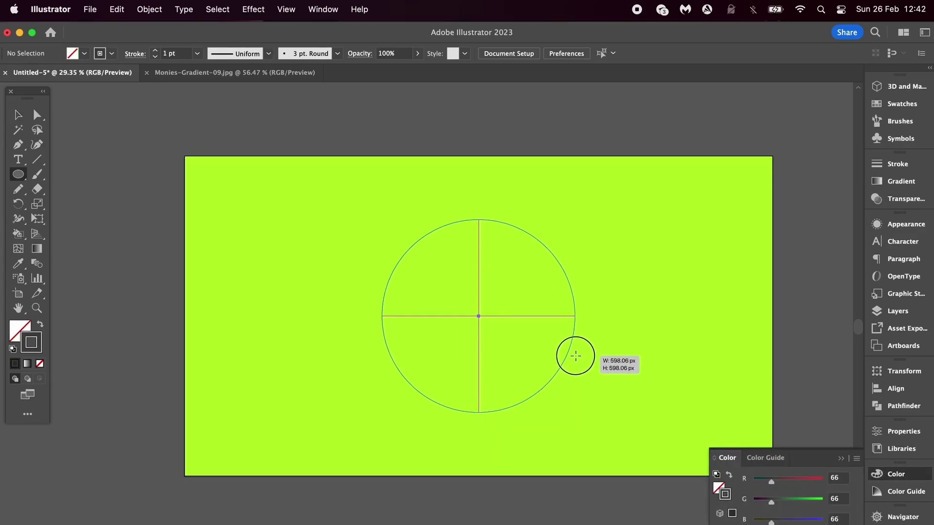
left_click_drag(480, 315, 590, 364)
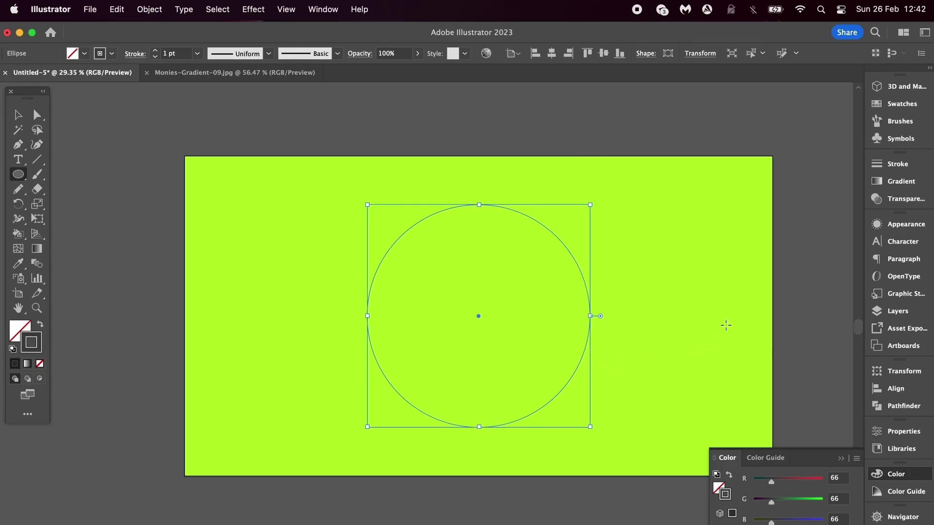
Delete the circle's bottom anchor point to leave an open top arc
key("a")
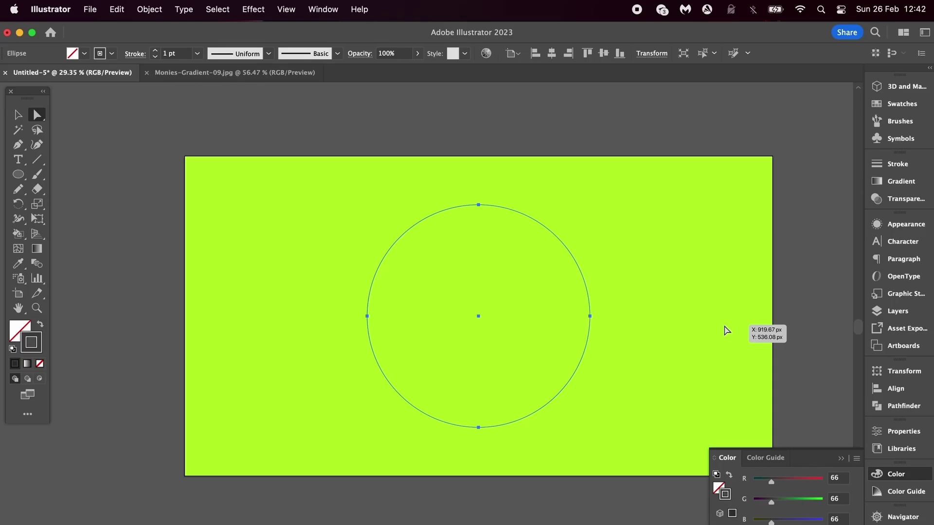
left_click(478, 427)
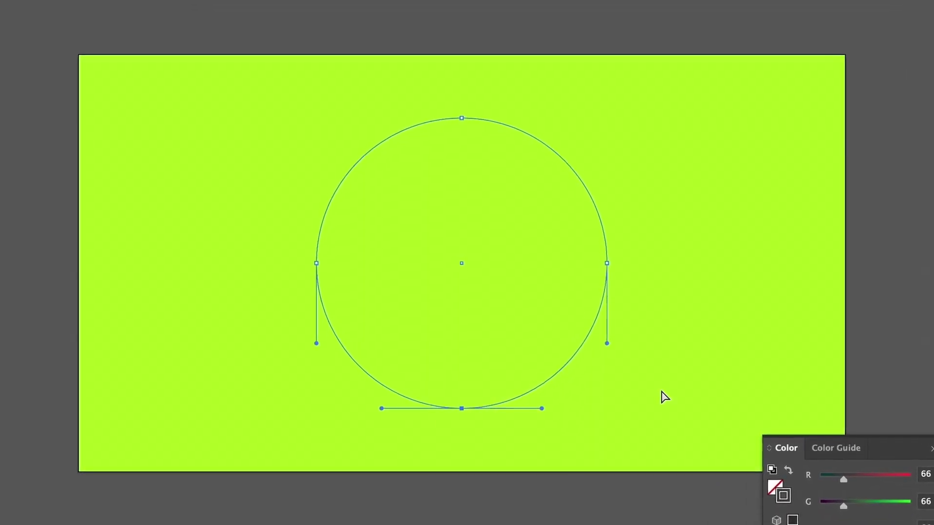
key("Delete")
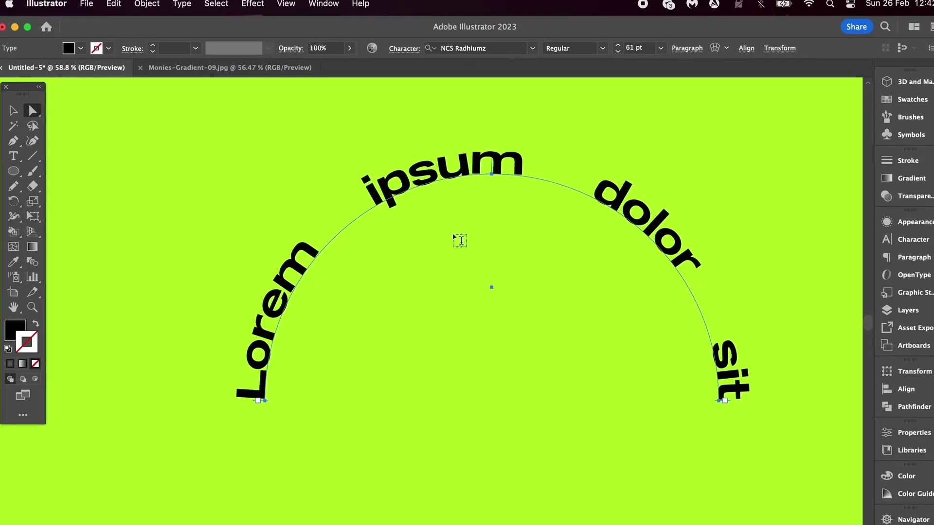
Replace all the arc text with '*SATORI GRAPHICS 2023*'
key("t")
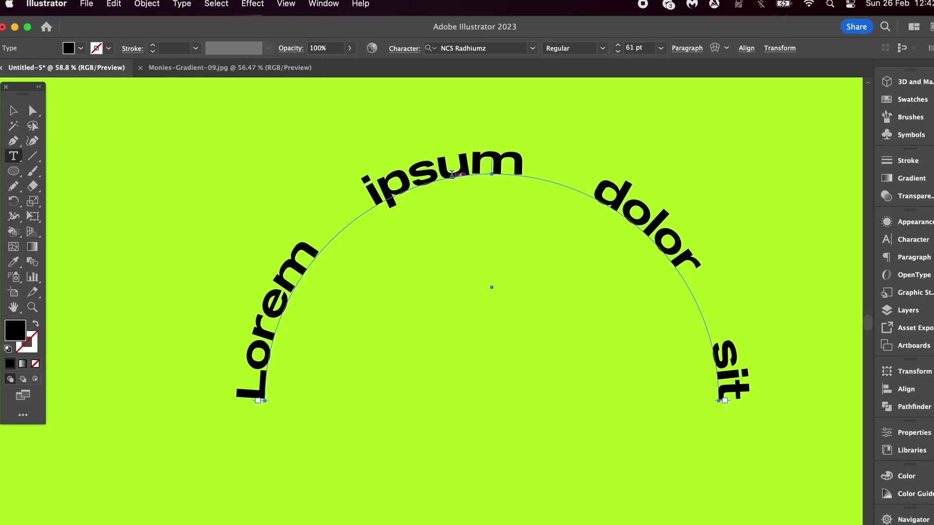
left_click(454, 173)
key("super+a")
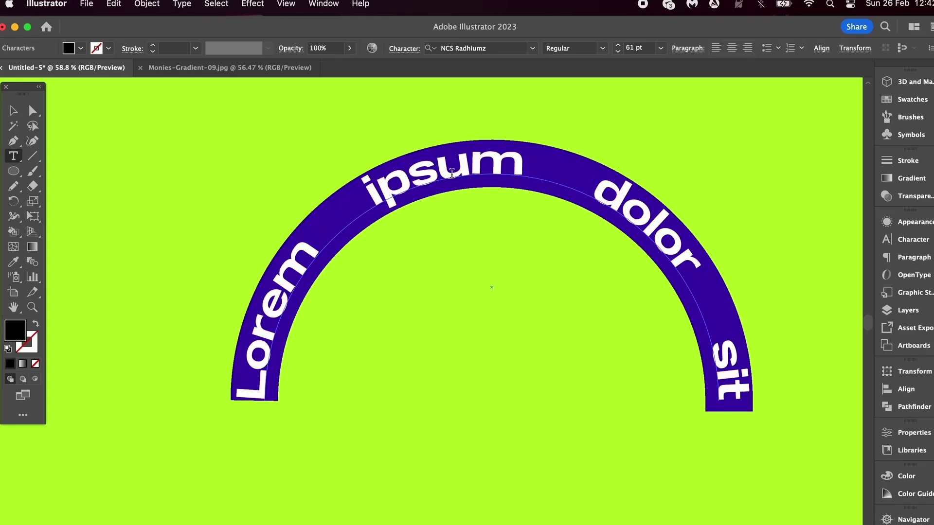
type("*SATORI GRAPHICS 2023*")
key("Escape")
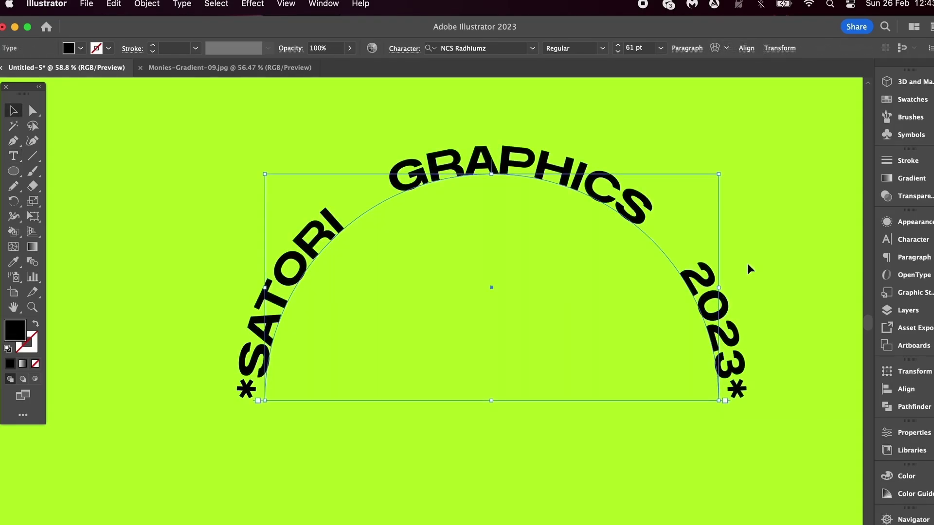
Enlarge the arched lettering to 71 pt in the Character panel
key("super+t")
left_click(745, 269)
left_click(744, 269)
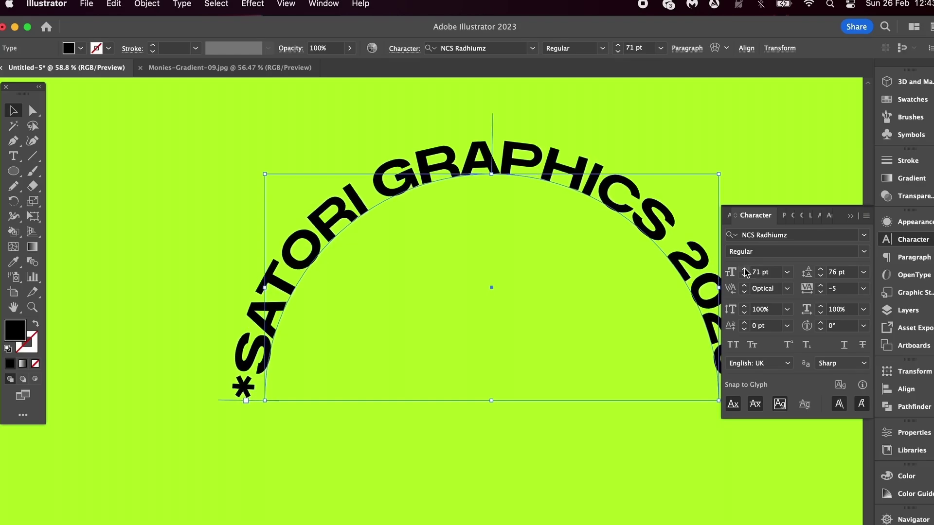
left_click(744, 277)
left_click(652, 433)
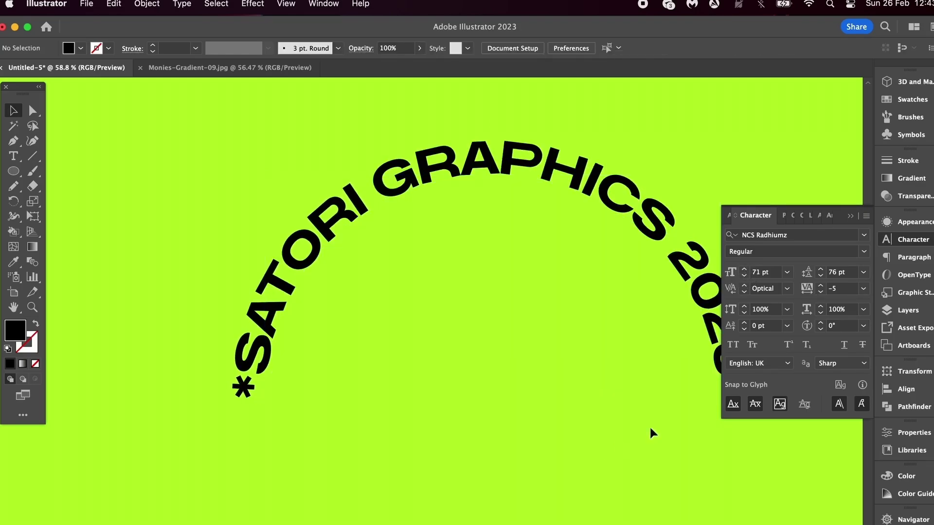
left_click(850, 216)
Zoom out and shrink the arc text about its centre
key("super+0")
key("super+a")
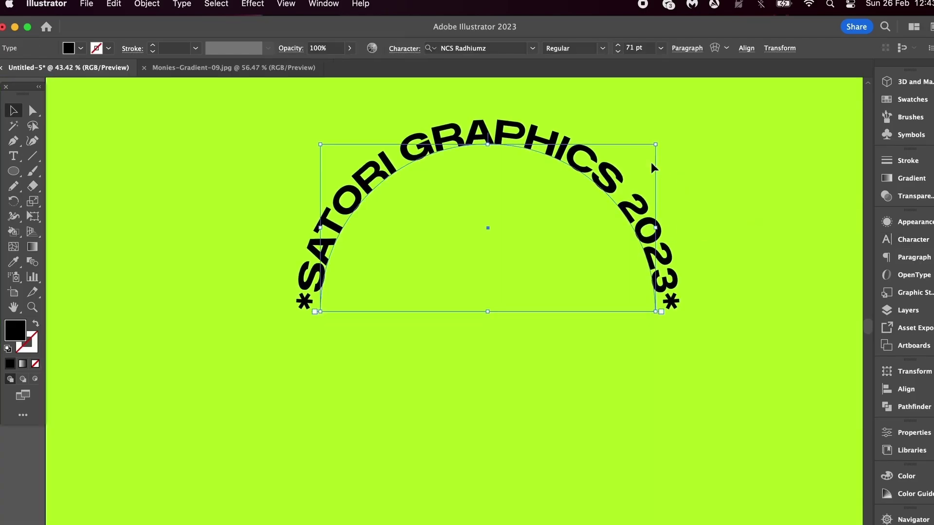
left_click_drag(661, 148, 607, 169)
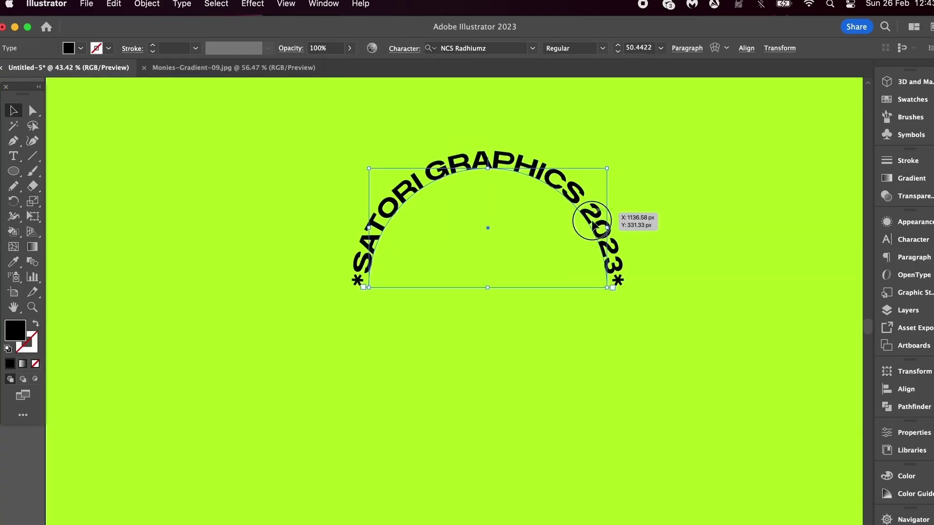
Duplicate the arc below, rotate the copy 180° and move it up to close the ring
left_click_drag(594, 213, 595, 356, "alt")
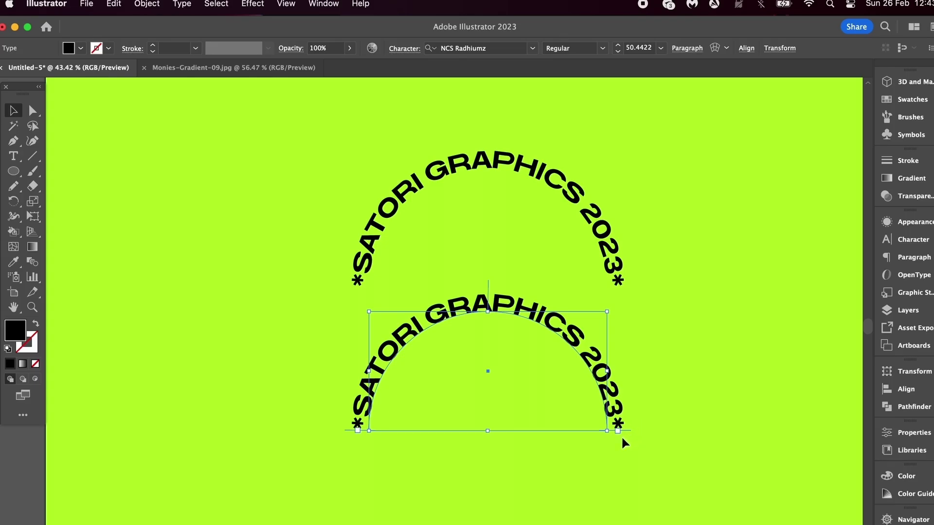
left_click_drag(622, 439, 319, 302)
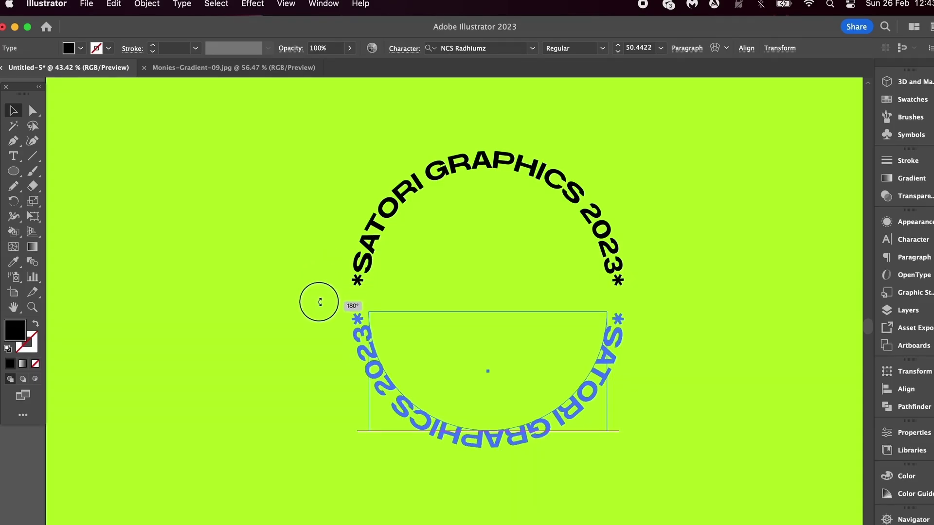
left_click_drag(536, 416, 537, 401)
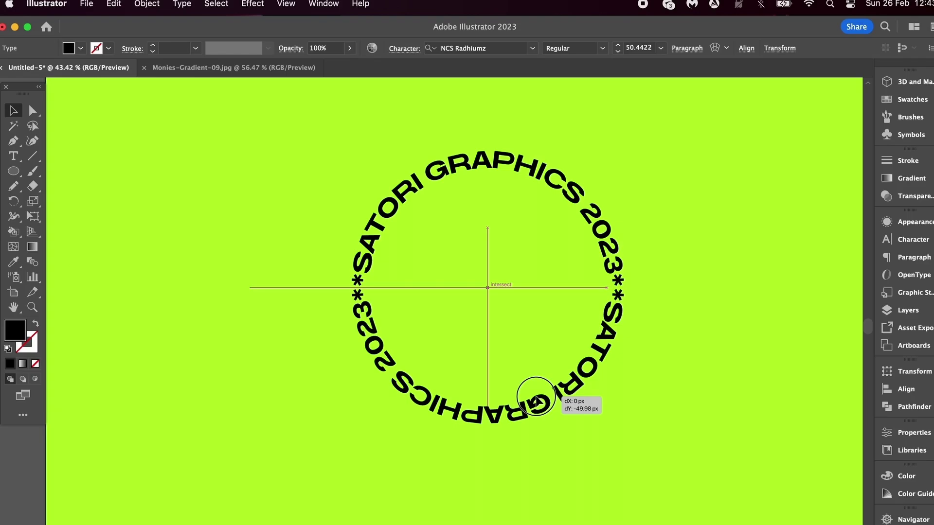
left_click(772, 367)
scroll(773, 365, "up", 2)
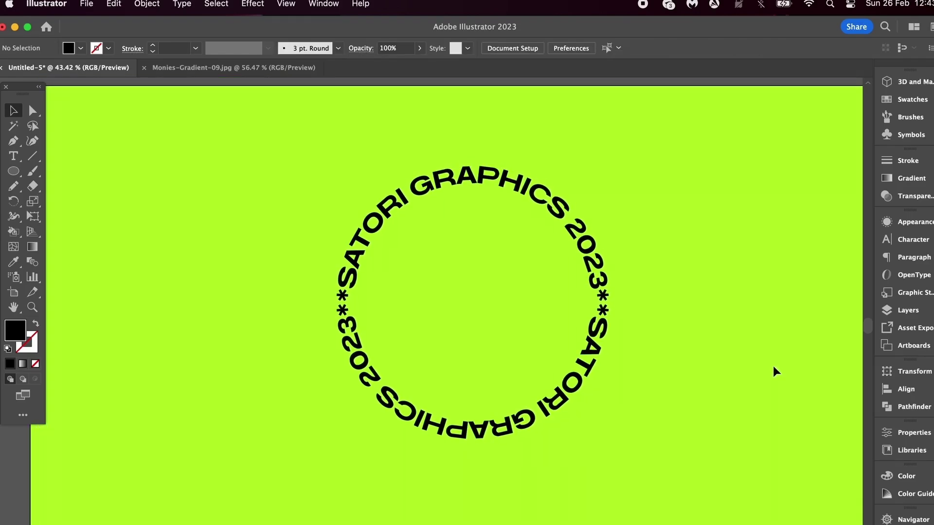
Colour the circular text lime by sampling the background with the Eyedropper
key("super+a")
key("i")
left_click(759, 304)
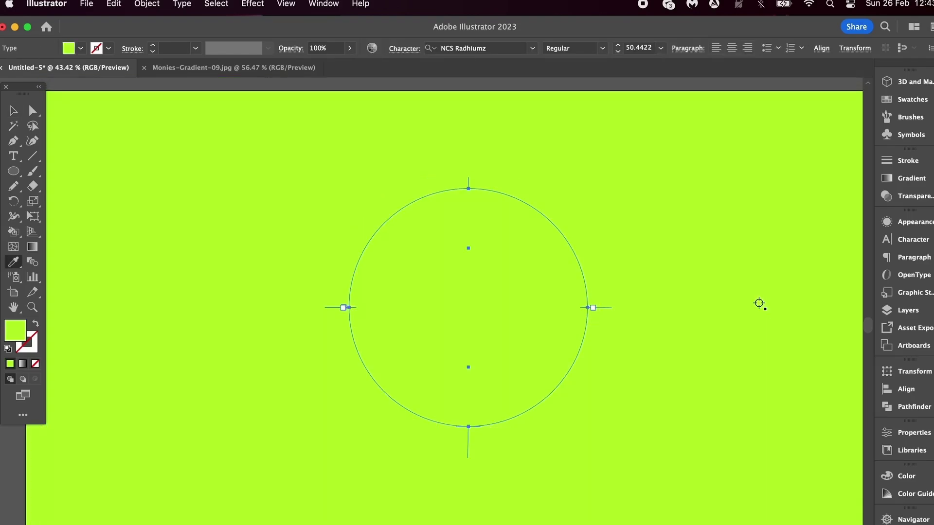
Set the fill colour to black (000000)
key("v")
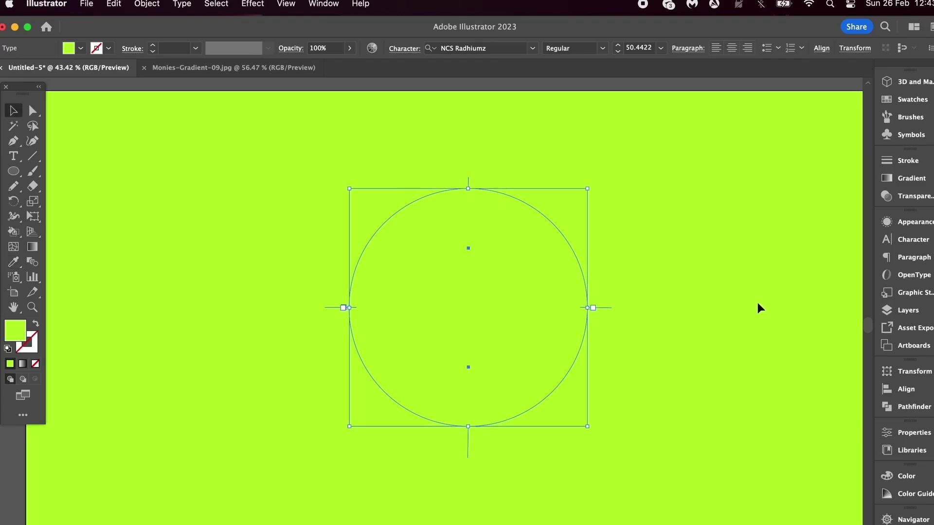
left_click(746, 311)
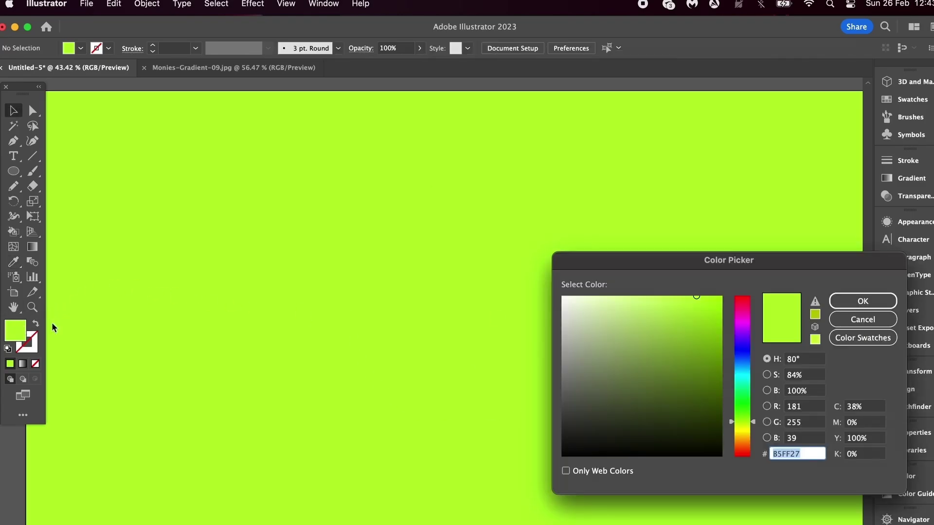
type("000000")
key("Return")
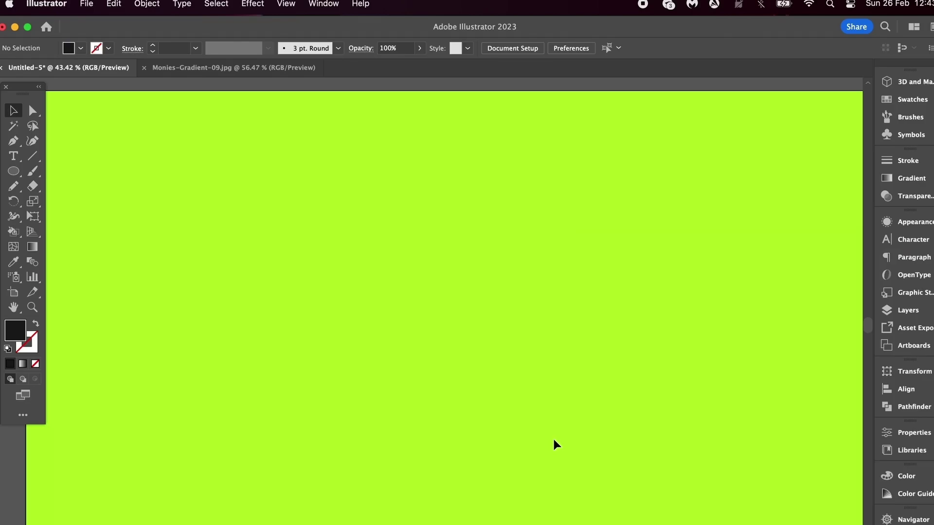
key("l")
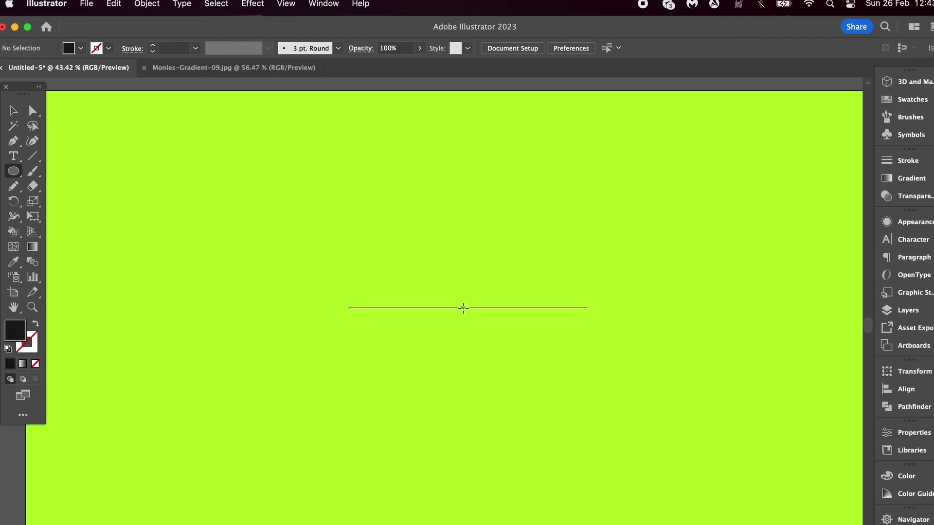
Draw a black circle behind the text, above the background, and enlarge it
left_click_drag(469, 307, 588, 401)
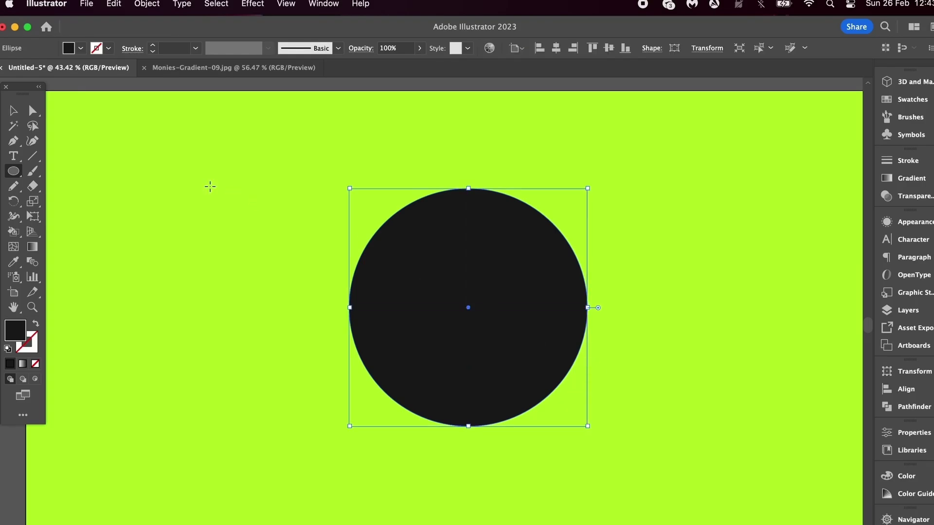
left_click(146, 3)
mouse_move(150, 40)
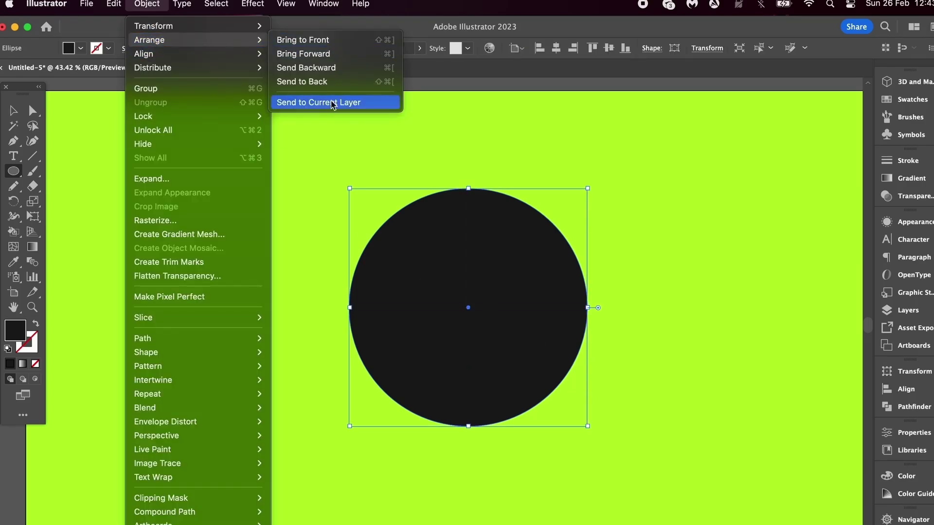
left_click(303, 81)
left_click(146, 4)
left_click(303, 39)
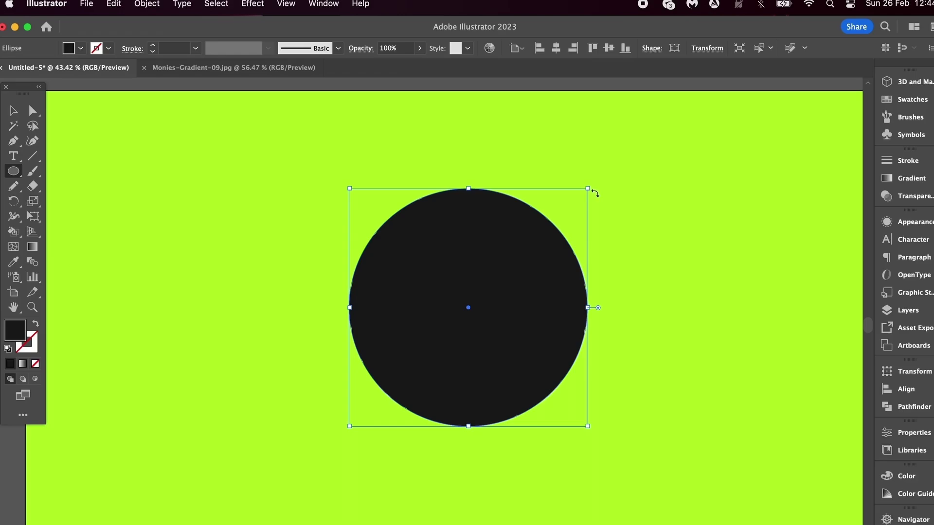
left_click_drag(589, 189, 631, 161)
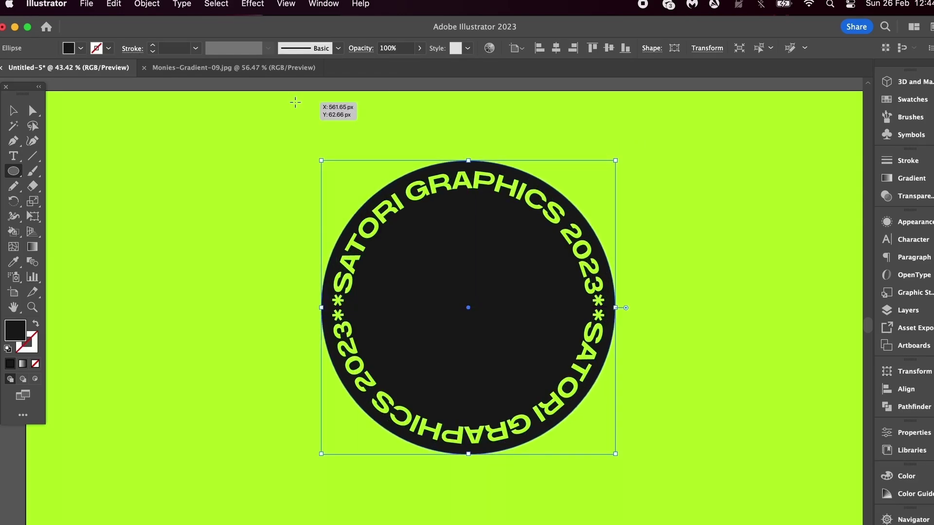
Turn the circle into a 50 pt black stroked ring sized to the text
key("shift+x")
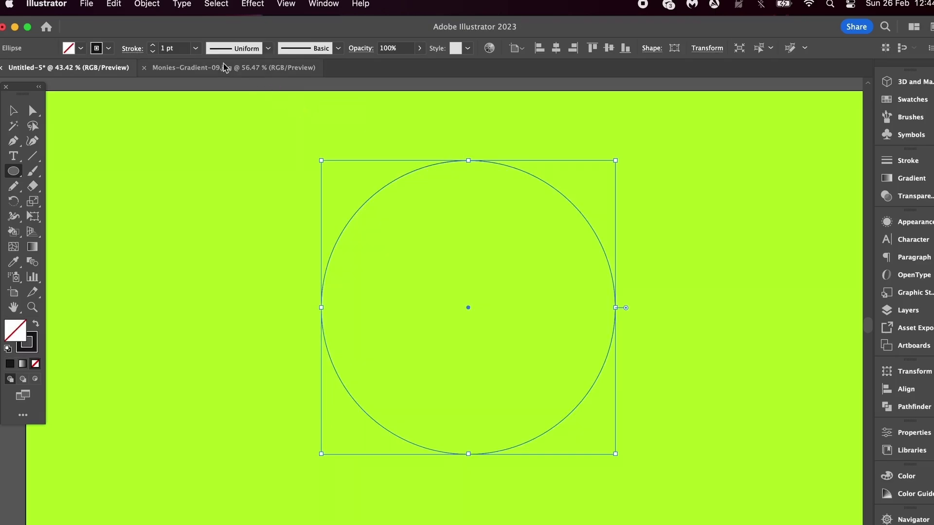
left_click(196, 49)
left_click(214, 338)
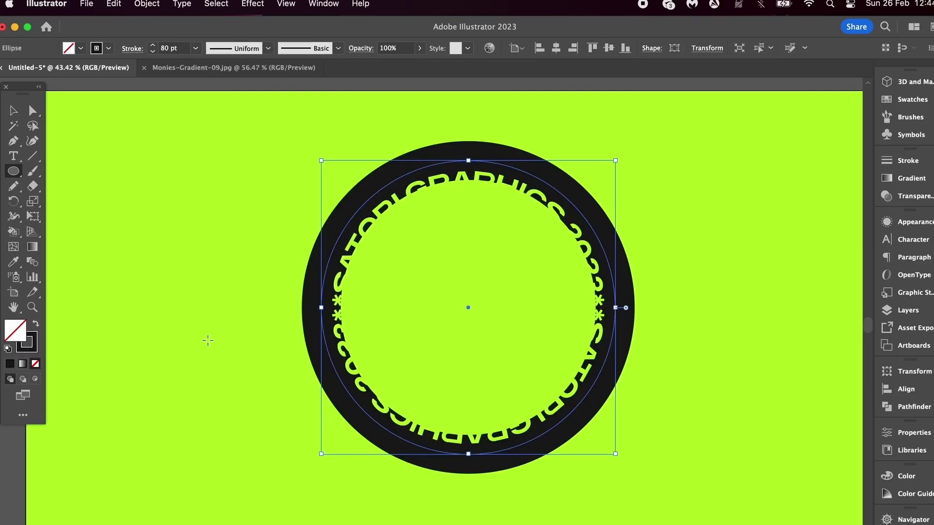
left_click_drag(615, 161, 598, 178)
left_click(153, 51)
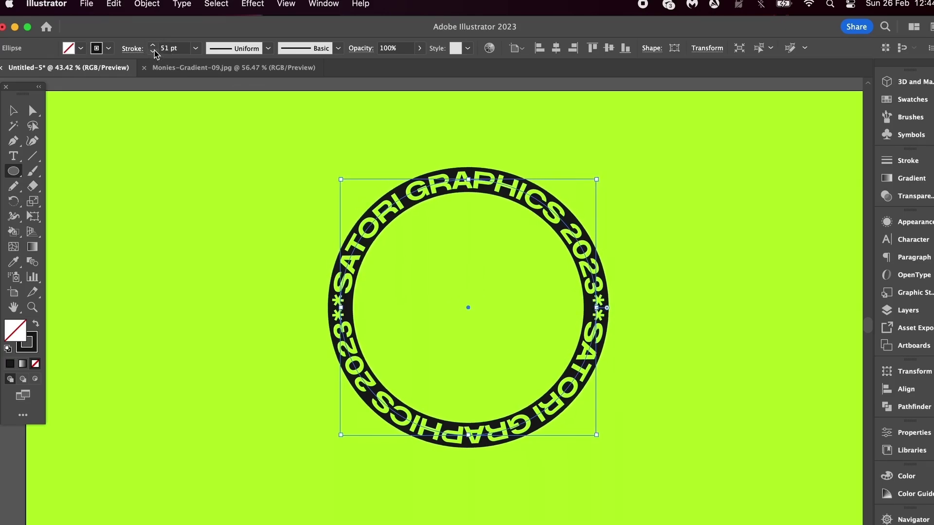
scroll(560, 169, "up", 5)
left_click_drag(596, 178, 561, 168)
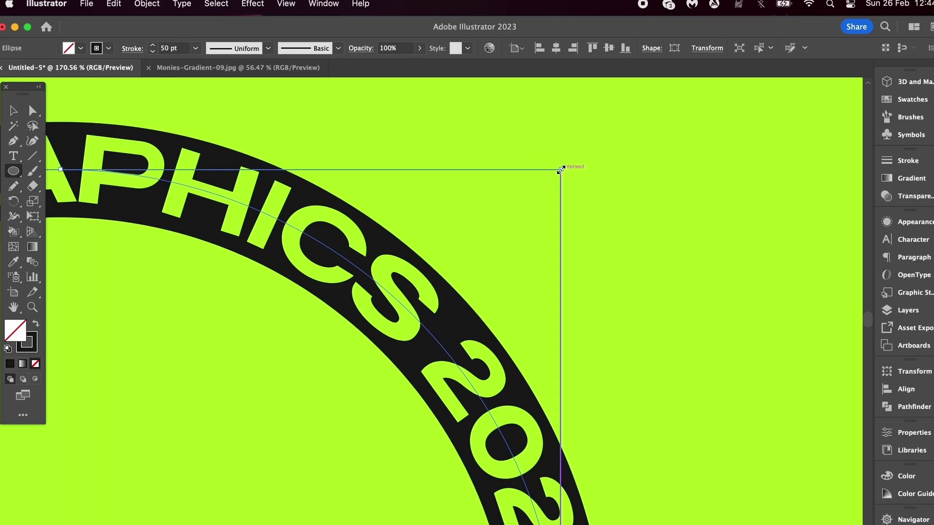
scroll(562, 168, "down", 5)
scroll(559, 227, "down", 1)
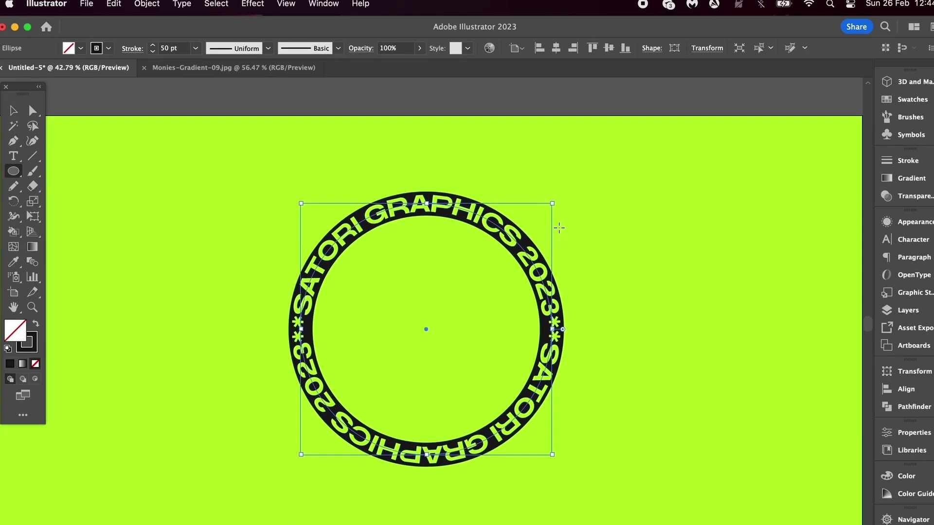
Select the black ring and curved text together and group them
key("v")
left_click(687, 227)
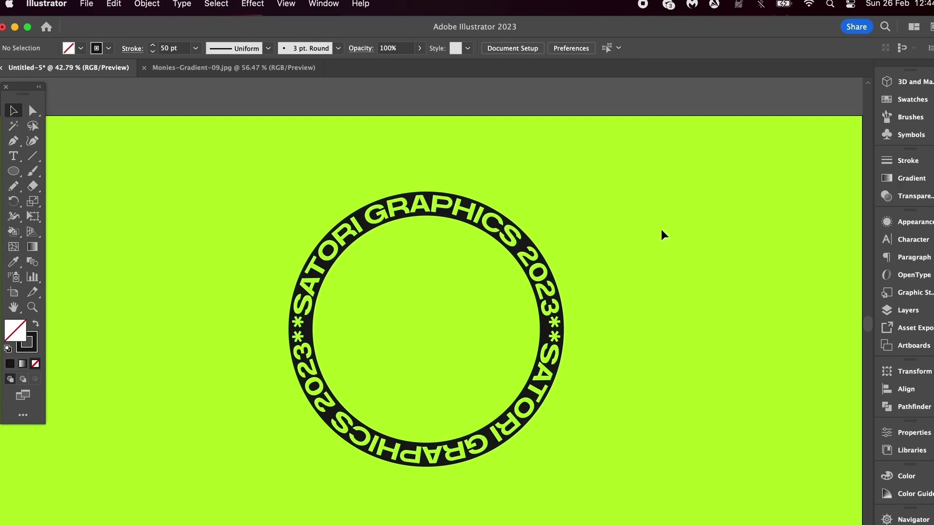
scroll(652, 231, "up", 2)
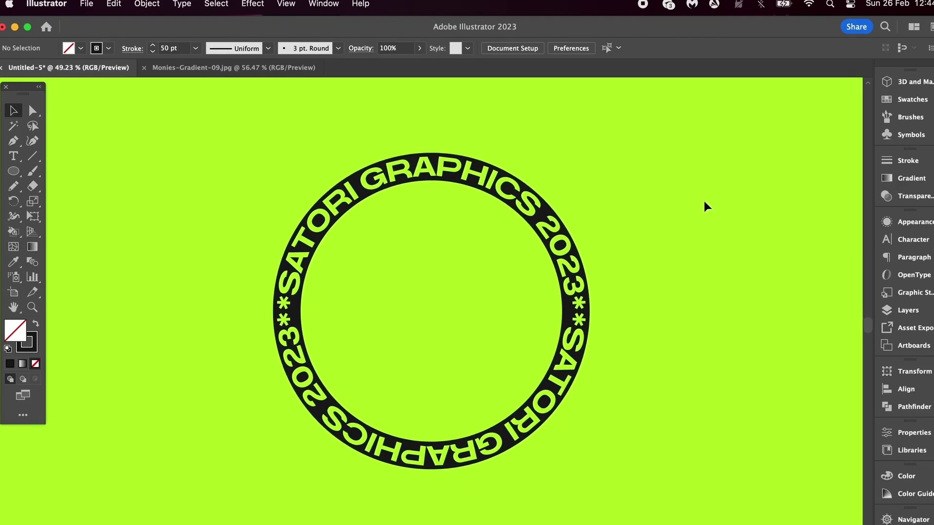
left_click_drag(244, 524, 244, 524)
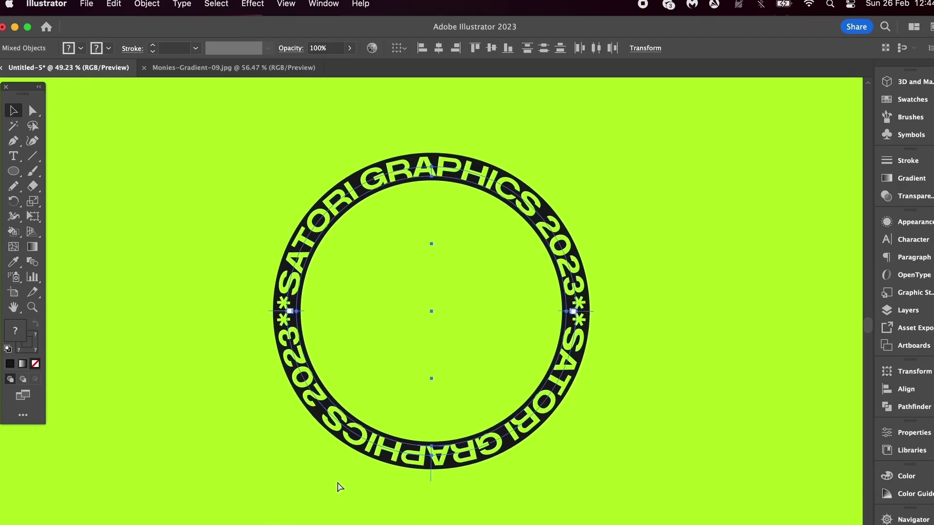
key("super+g")
left_click(253, 4)
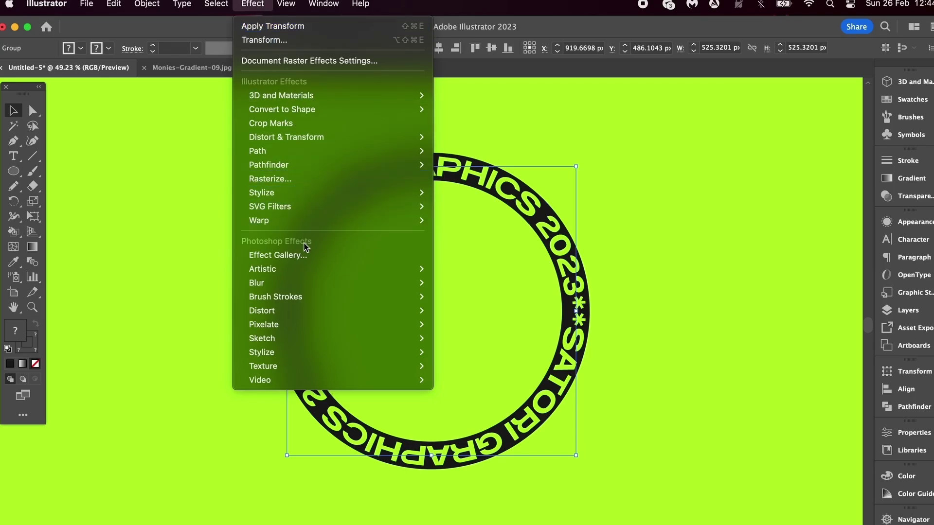
mouse_move(286, 137)
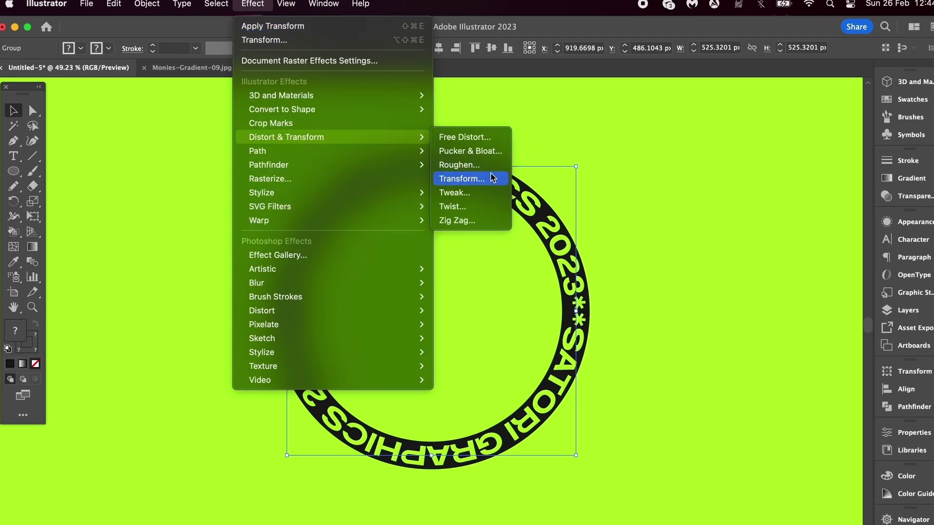
Set the Transform Effect to 10 copies with Preview on
left_click(492, 181)
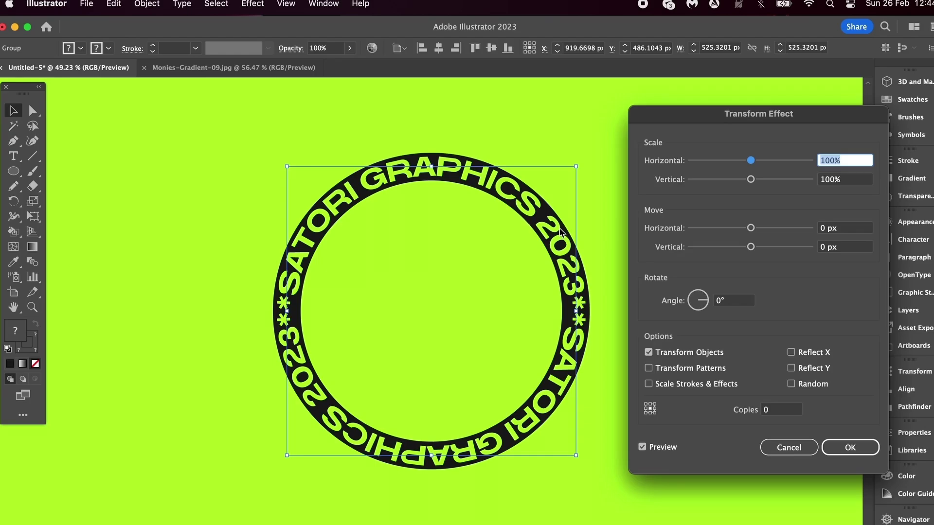
type("80")
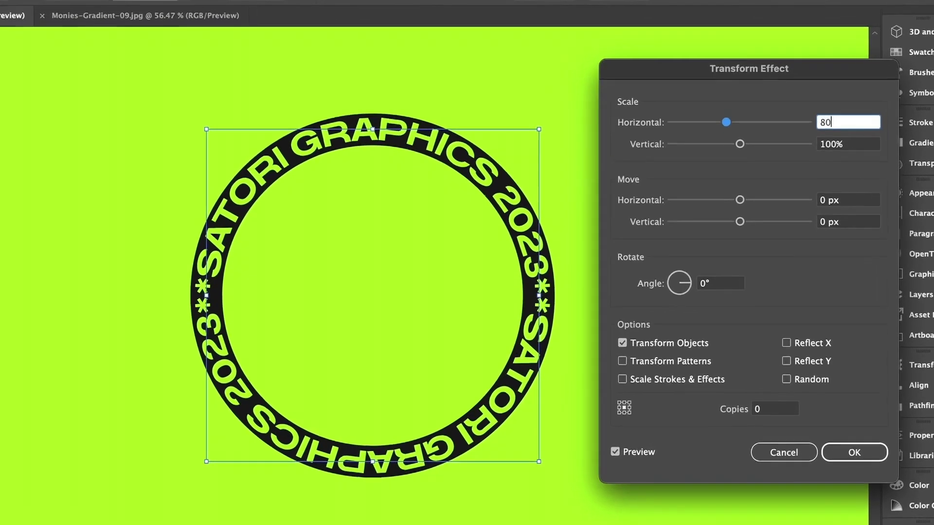
left_click(727, 270)
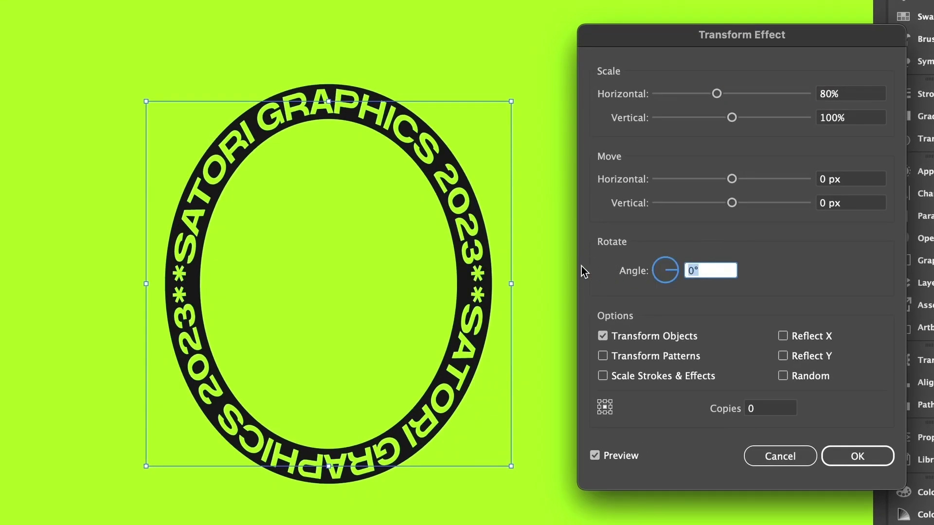
type("-19")
left_click(762, 408)
left_click_drag(761, 409, 731, 410)
type("10")
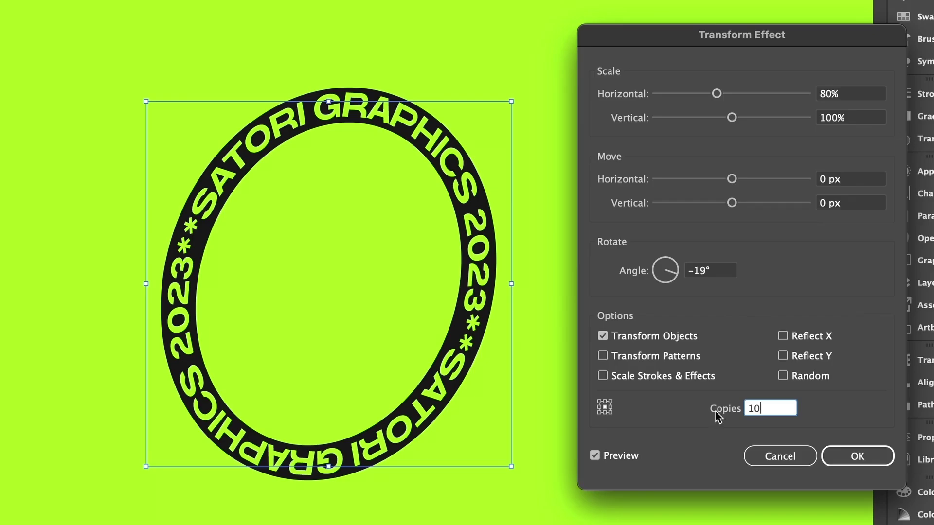
left_click(607, 457)
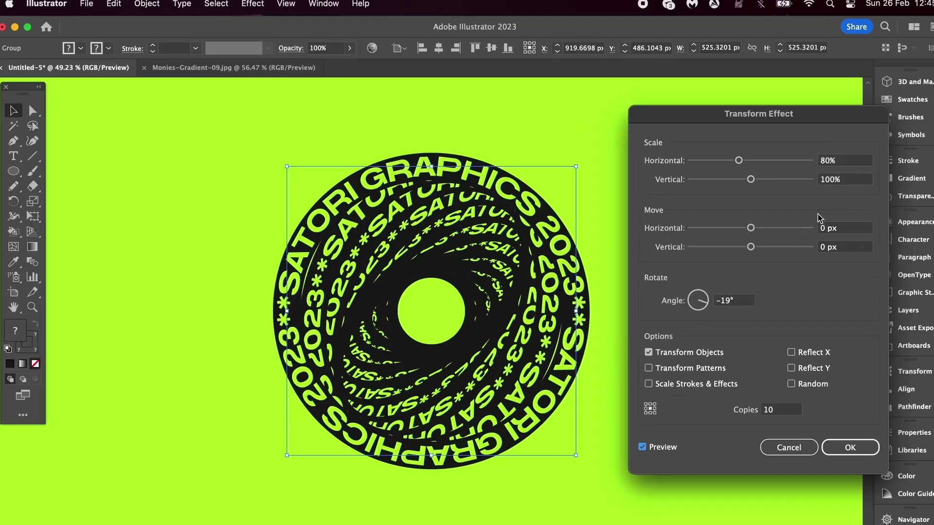
Fine-tune to 81% horizontal scale and -19° rotation, then apply the effect
left_click(690, 300)
key("Down")
key("Down")
key("Down")
key("Up")
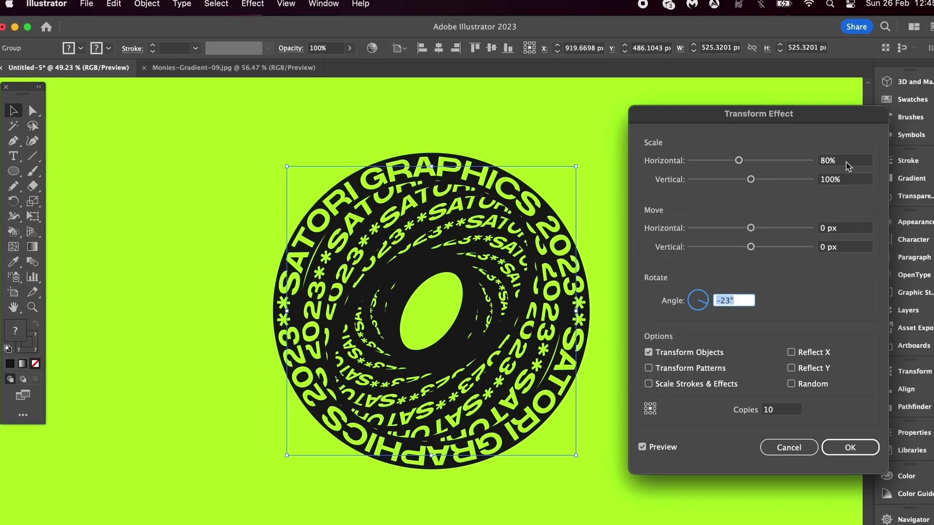
left_click(846, 161)
key("Up")
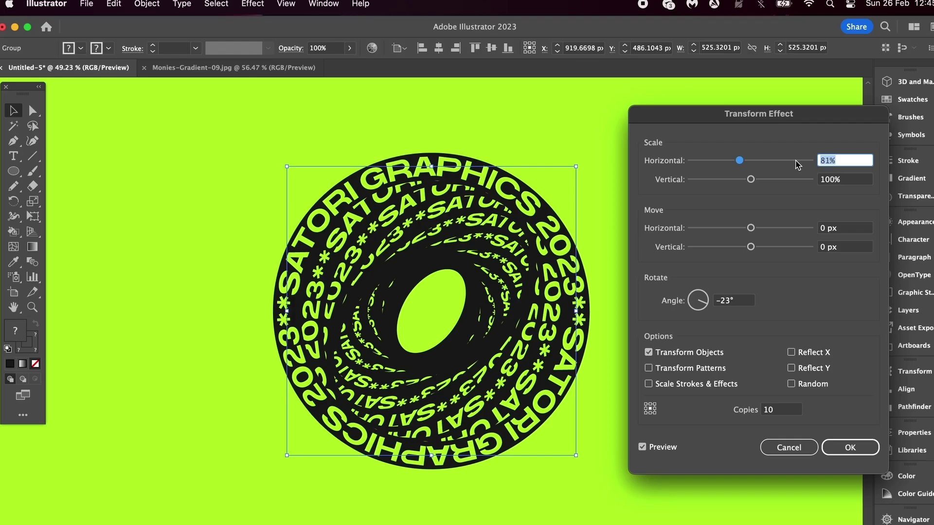
left_click(741, 300)
key("Up")
key("Up")
key("Up")
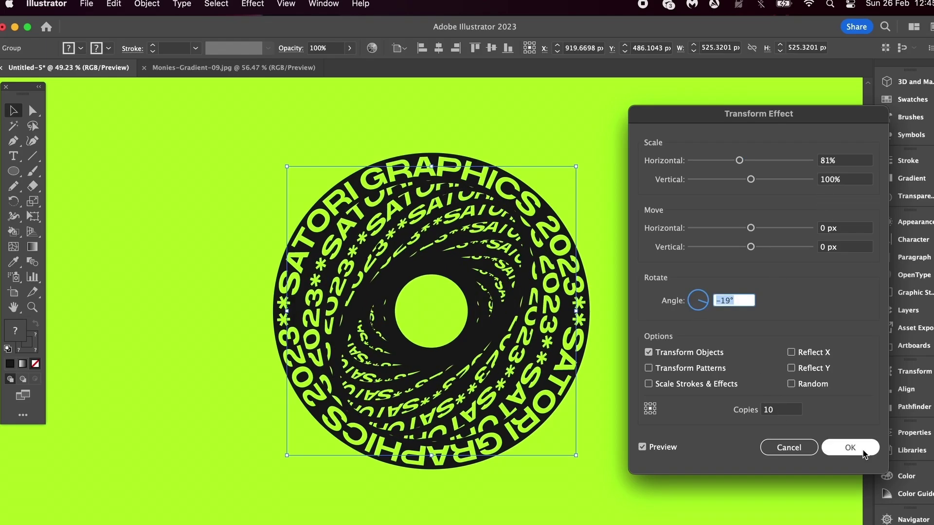
left_click(850, 447)
left_click(708, 446)
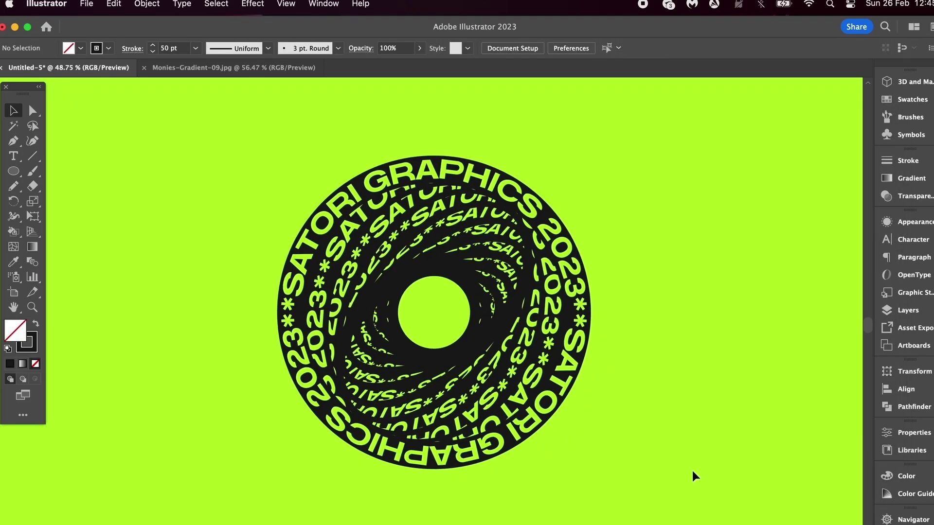
Select the tunnel group and run Expand Appearance, then Expand
left_click_drag(785, 142, 207, 503)
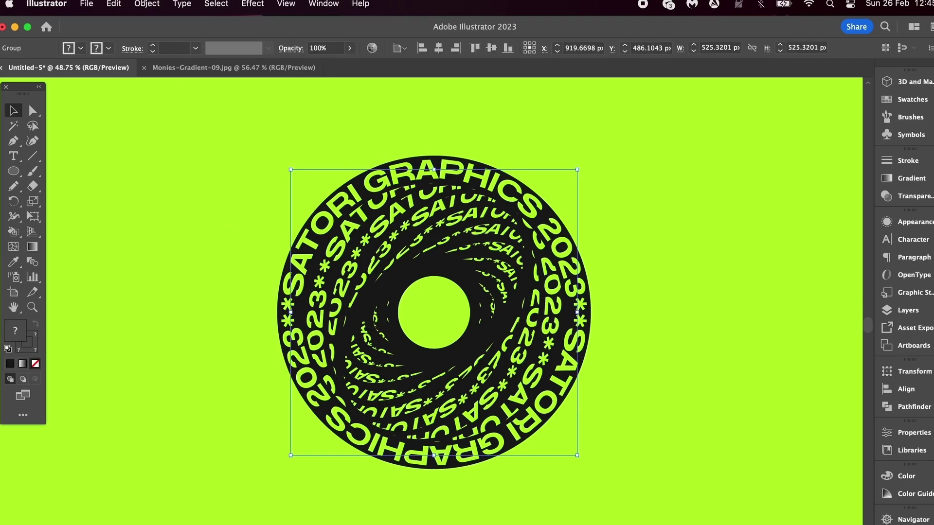
left_click(147, 3)
left_click(192, 193)
left_click(147, 4)
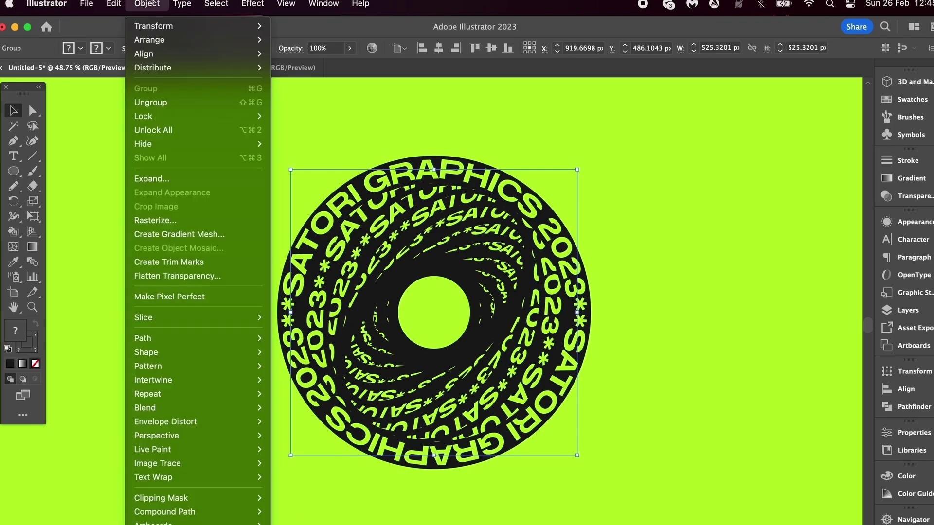
left_click(185, 180)
left_click(502, 378)
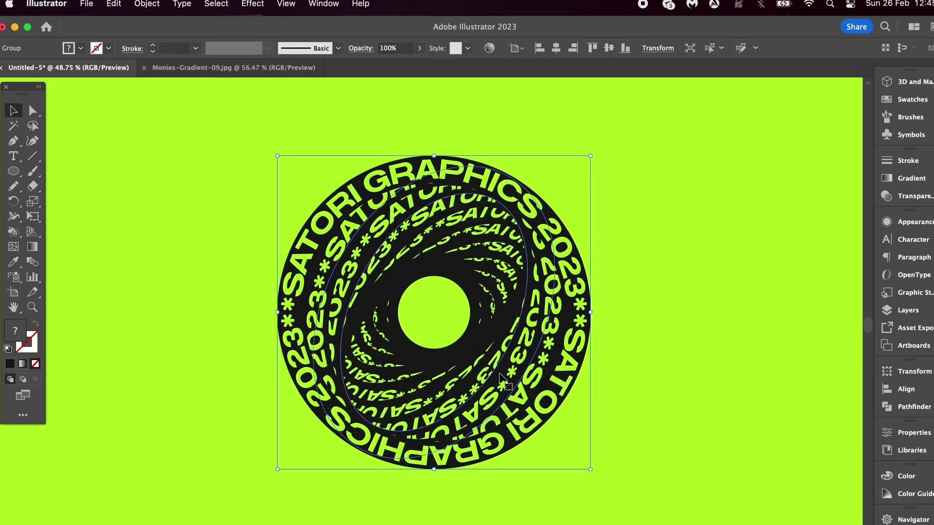
Ungroup the expanded tunnel and drag the outer text ring down-left
left_click_drag(583, 290, 621, 291)
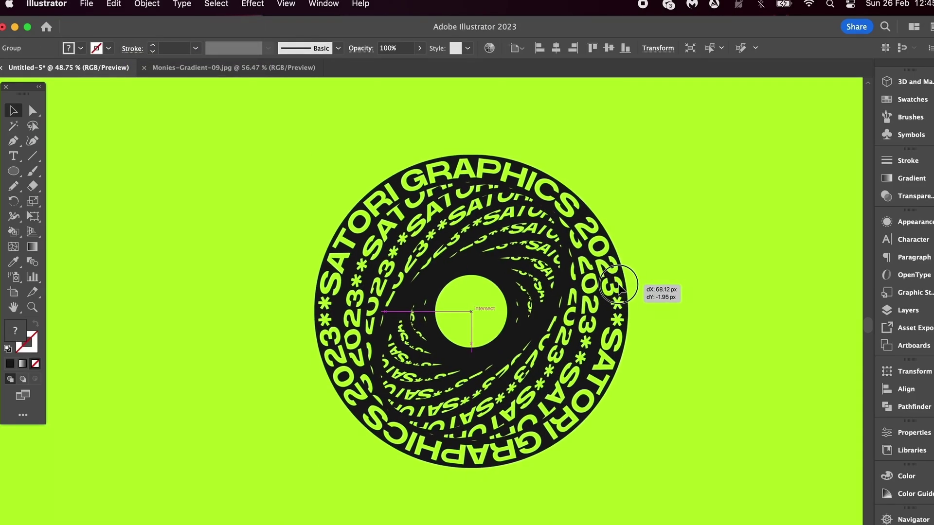
left_click(146, 4)
left_click(167, 102)
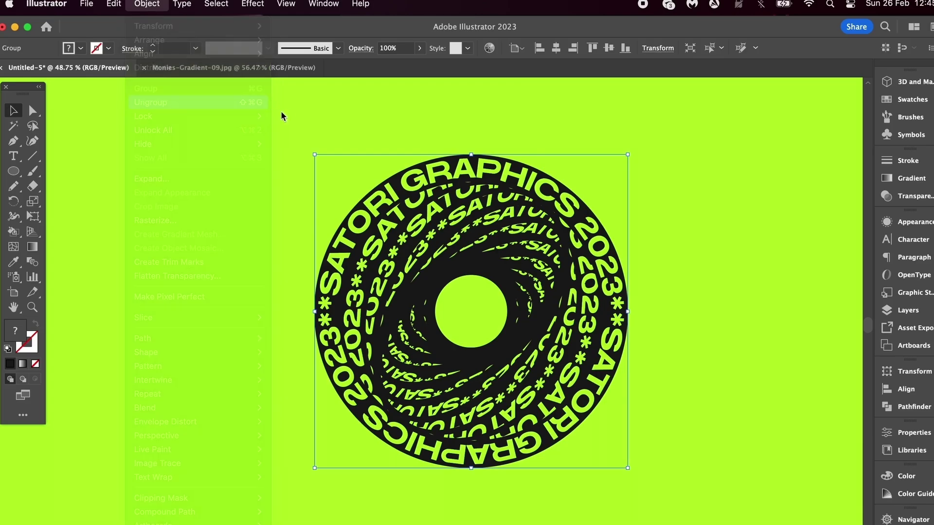
left_click(285, 113)
left_click_drag(436, 184, 364, 231)
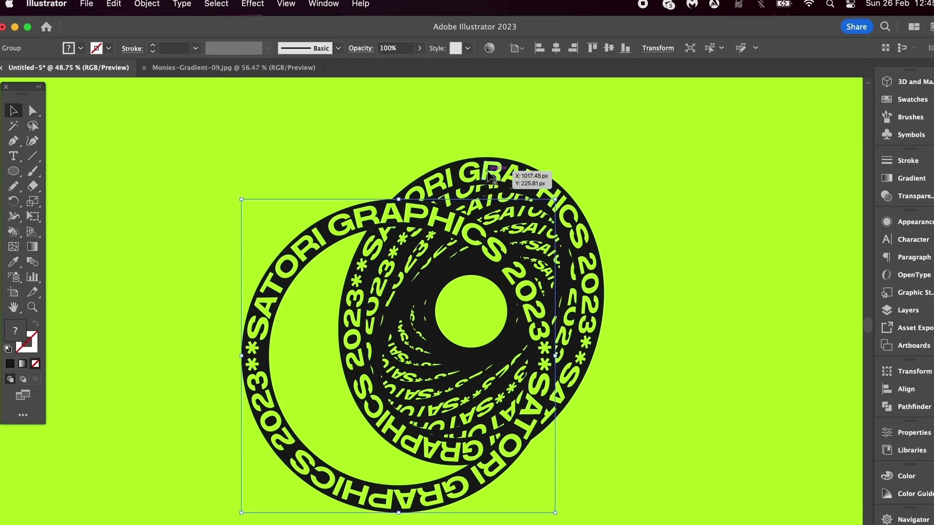